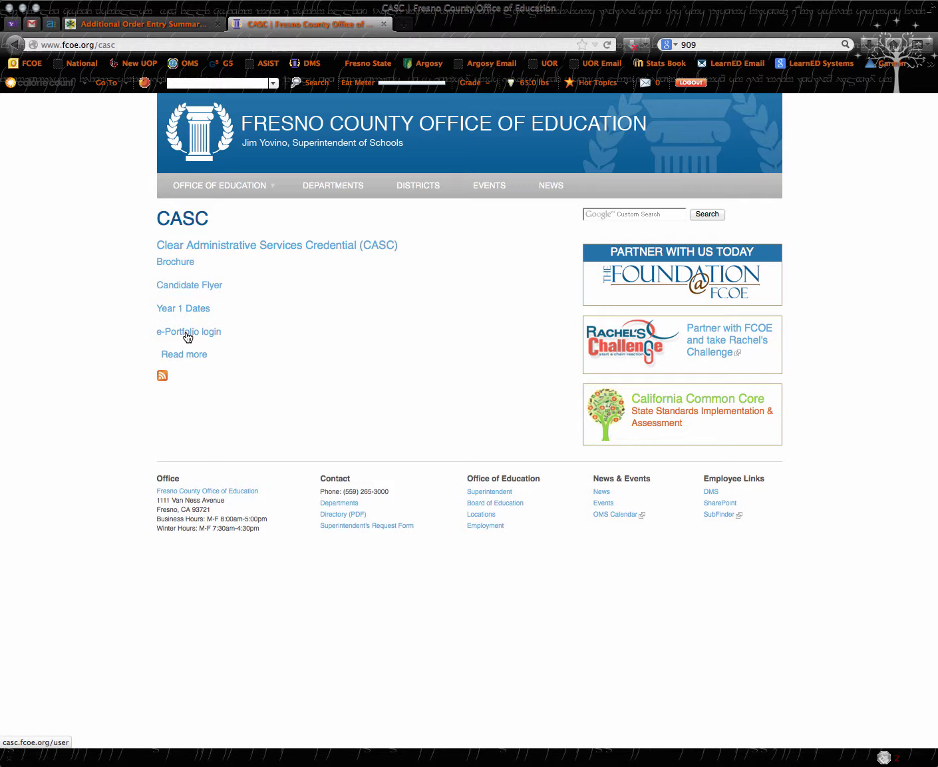
Log out of the e-Portfolio and log back in with the candidate's saved username.
{"action": "left_click", "coordinate": [188, 337]}
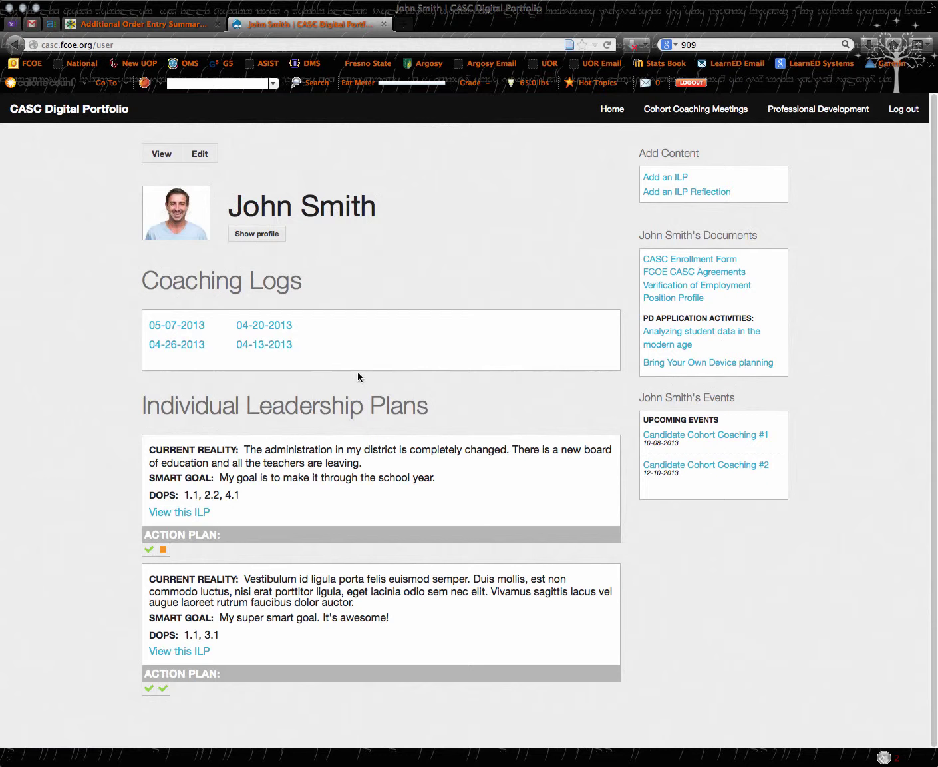
{"action": "left_click", "coordinate": [904, 111]}
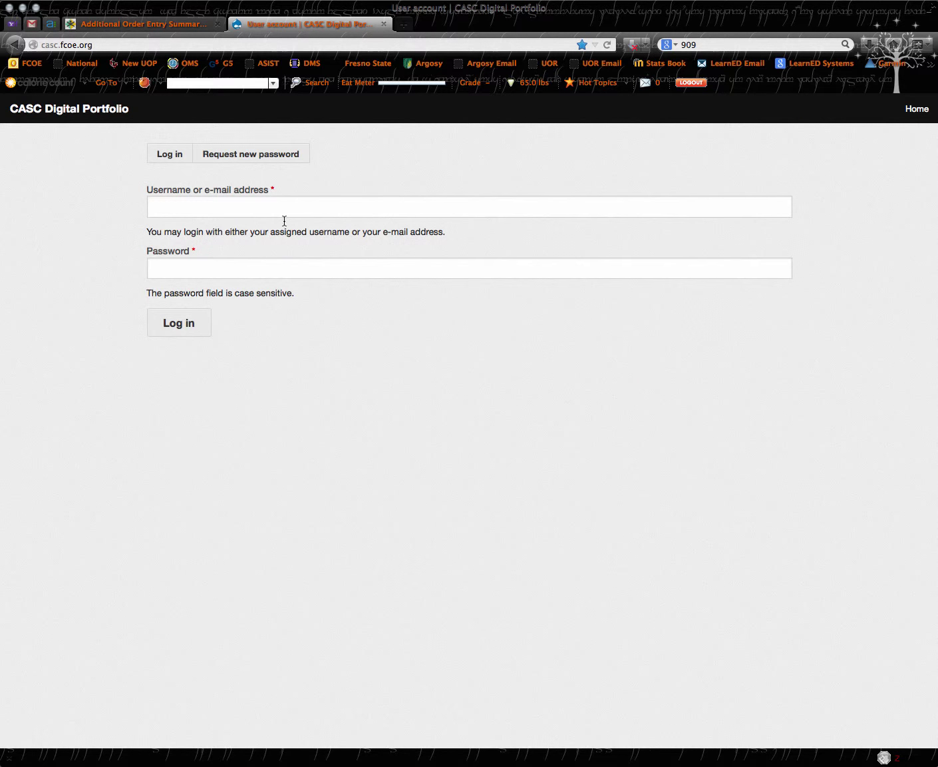
{"action": "left_click", "coordinate": [266, 208]}
{"action": "key", "text": "Down"}
{"action": "key", "text": "Down"}
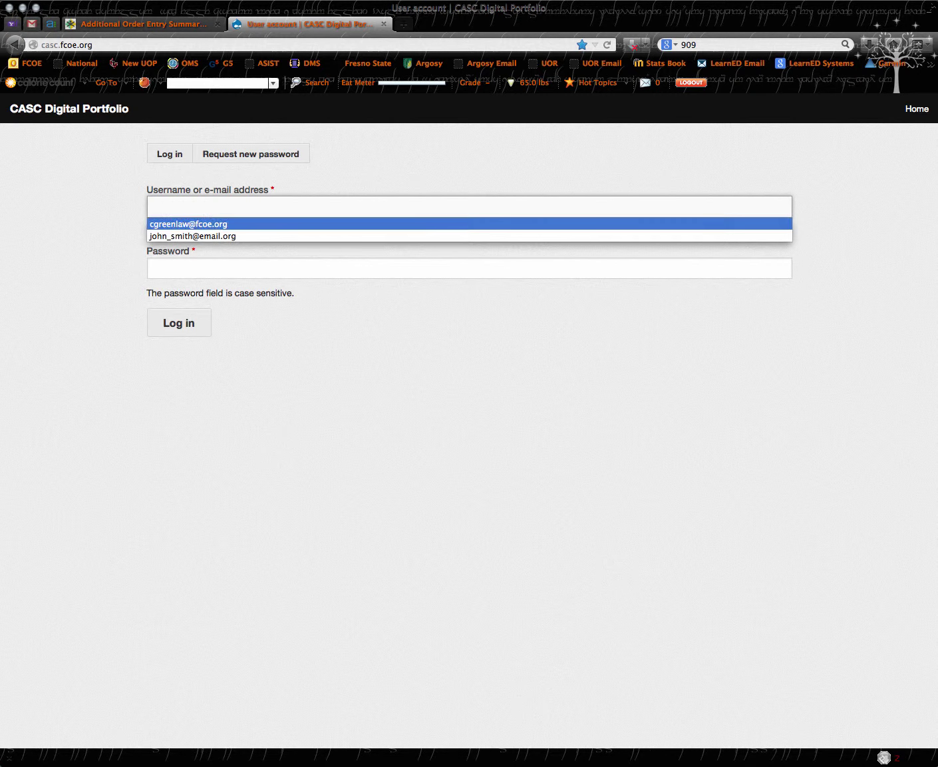
{"action": "key", "text": "Down"}
{"action": "key", "text": "Return"}
{"action": "left_click", "coordinate": [179, 323]}
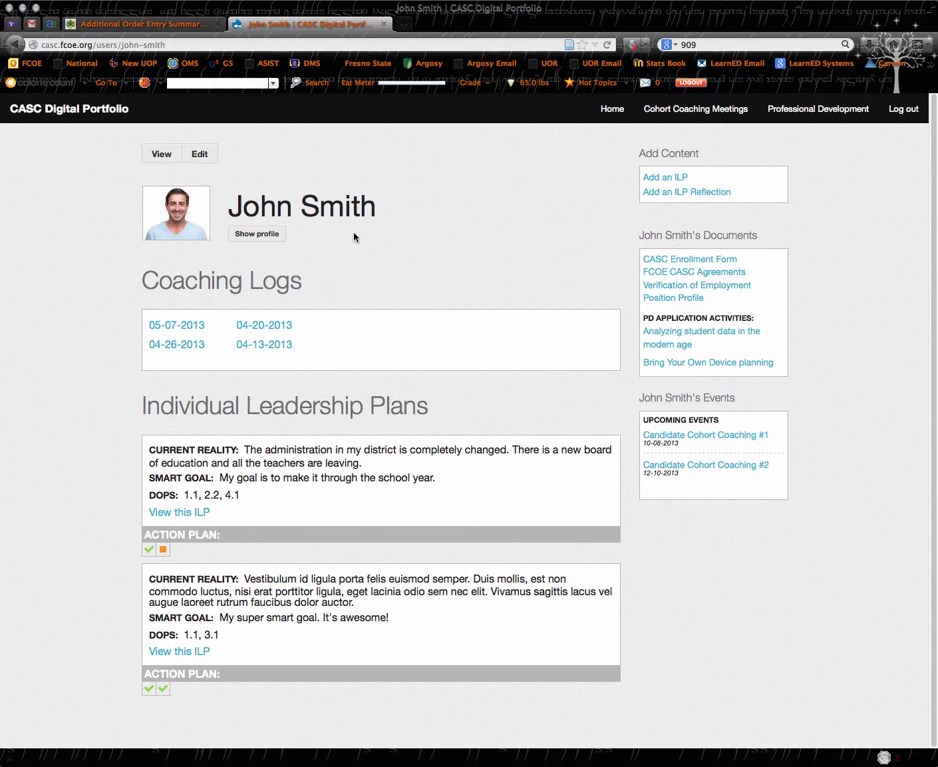
Expand the profile to show Community College, cohort 2013-14 A and the enrollment, agreement and position-profile PDFs.
{"action": "left_click", "coordinate": [253, 235]}
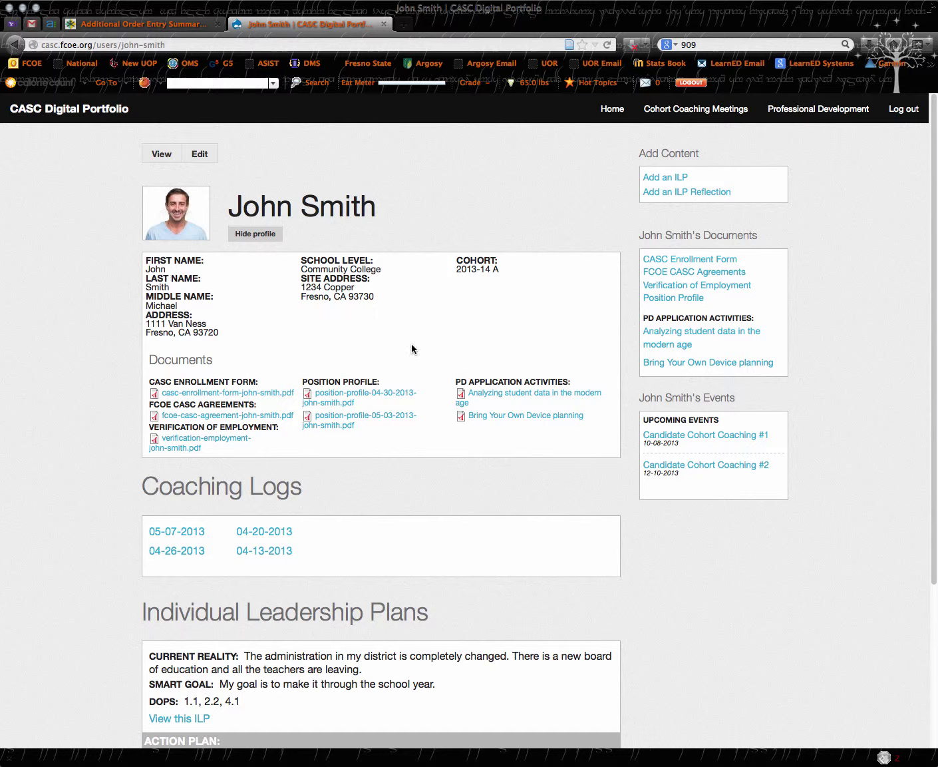
Open the profile Edit form and review the address and contact fields down to Work Location.
{"action": "left_click", "coordinate": [202, 154]}
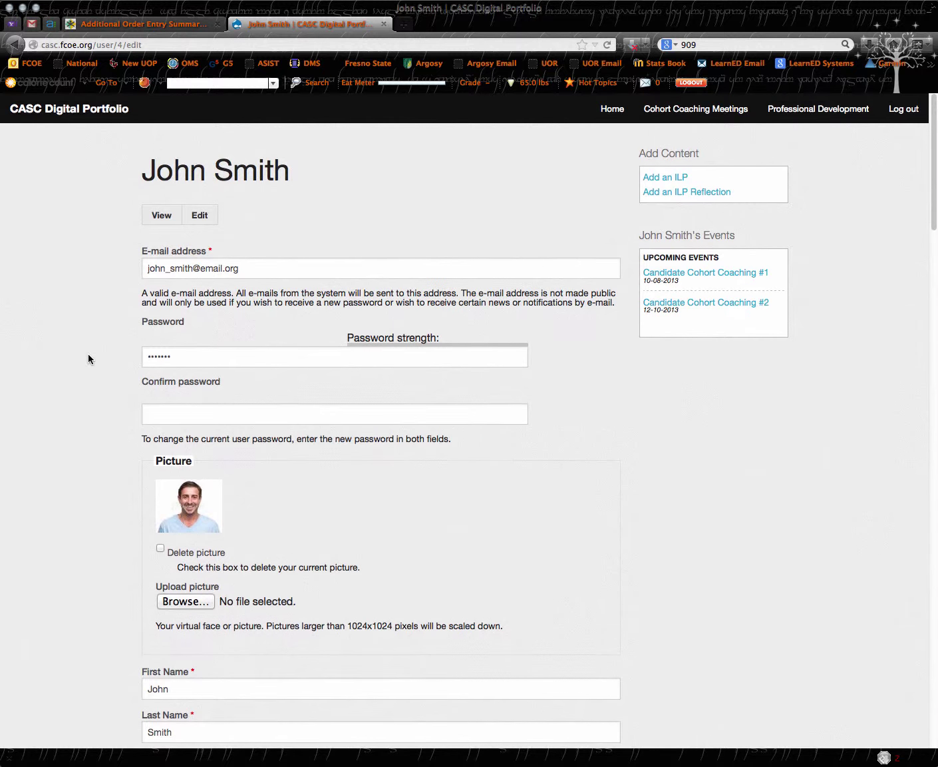
{"action": "scroll", "coordinate": [88, 360], "scroll_direction": "down", "scroll_amount": 2}
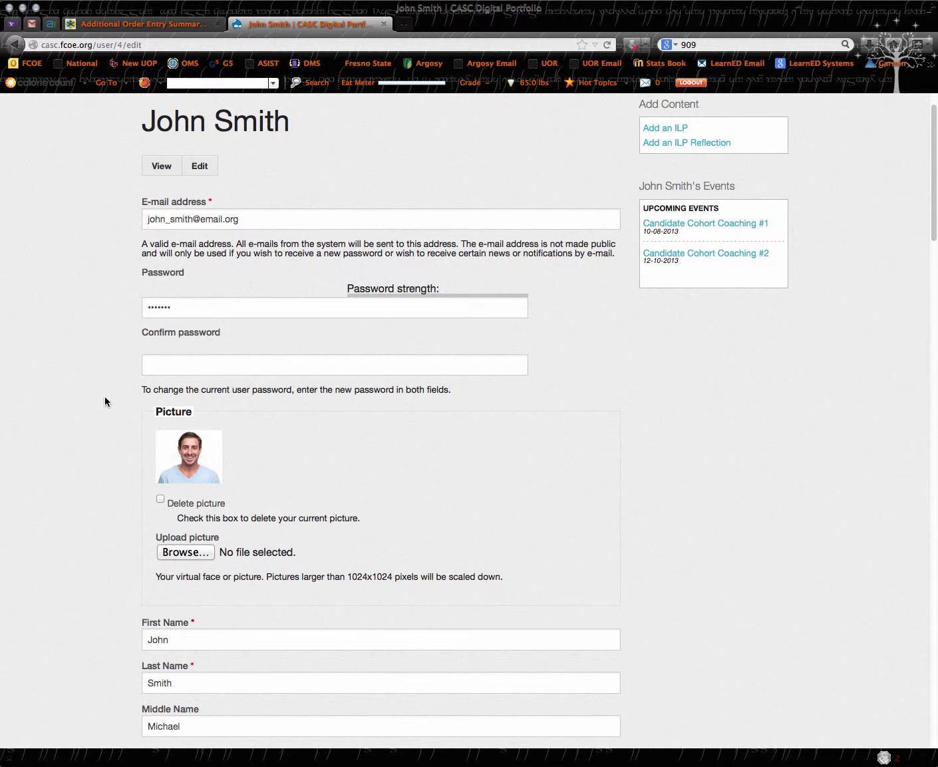
{"action": "scroll", "coordinate": [105, 398], "scroll_direction": "down", "scroll_amount": 6}
{"action": "scroll", "coordinate": [105, 397], "scroll_direction": "down", "scroll_amount": 1}
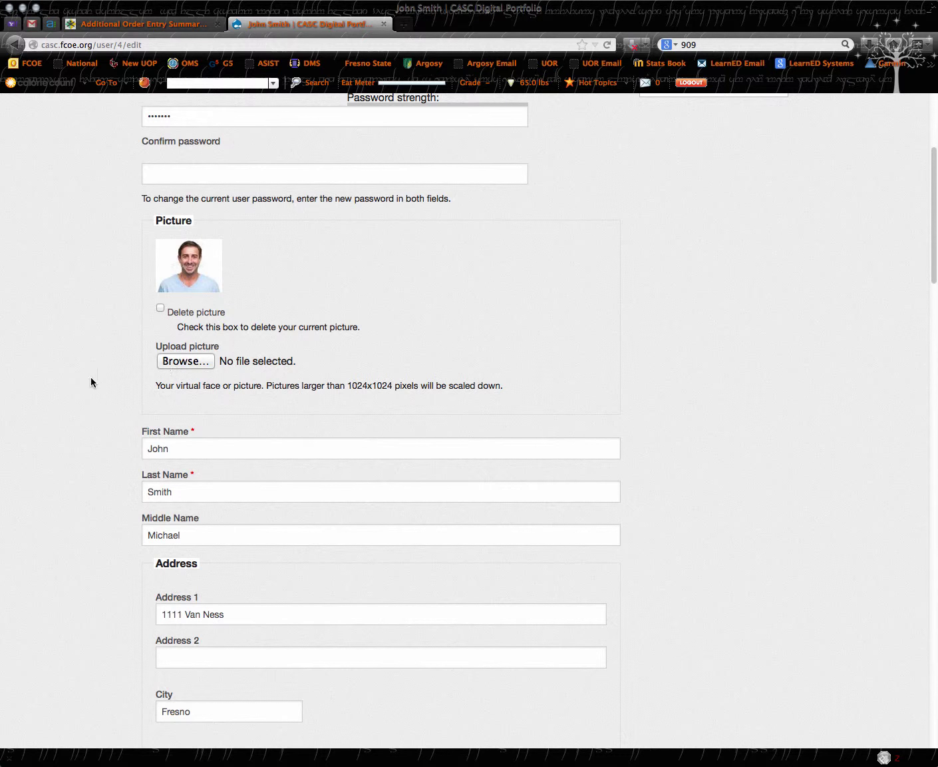
{"action": "scroll", "coordinate": [91, 382], "scroll_direction": "down", "scroll_amount": 5}
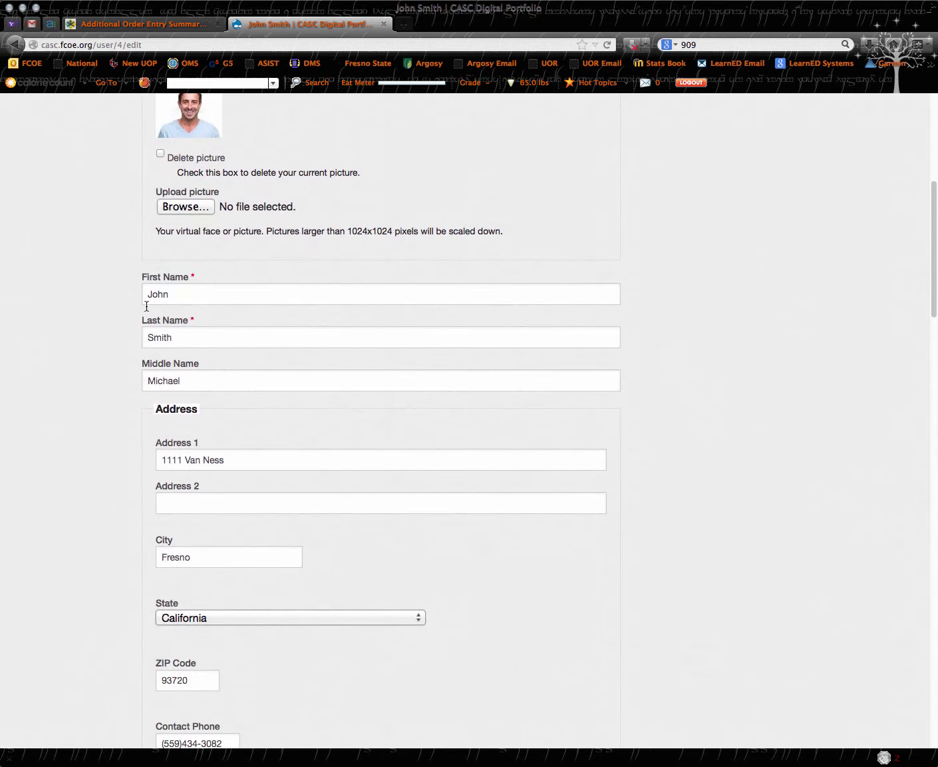
{"action": "scroll", "coordinate": [101, 437], "scroll_direction": "down", "scroll_amount": 4}
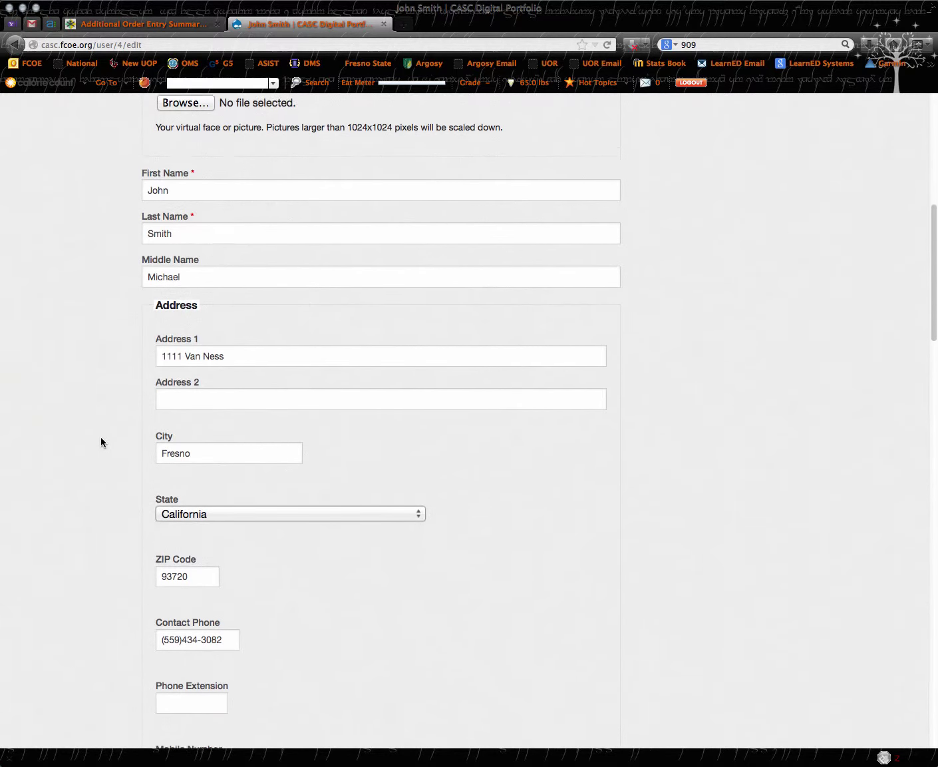
{"action": "scroll", "coordinate": [101, 439], "scroll_direction": "down", "scroll_amount": 4}
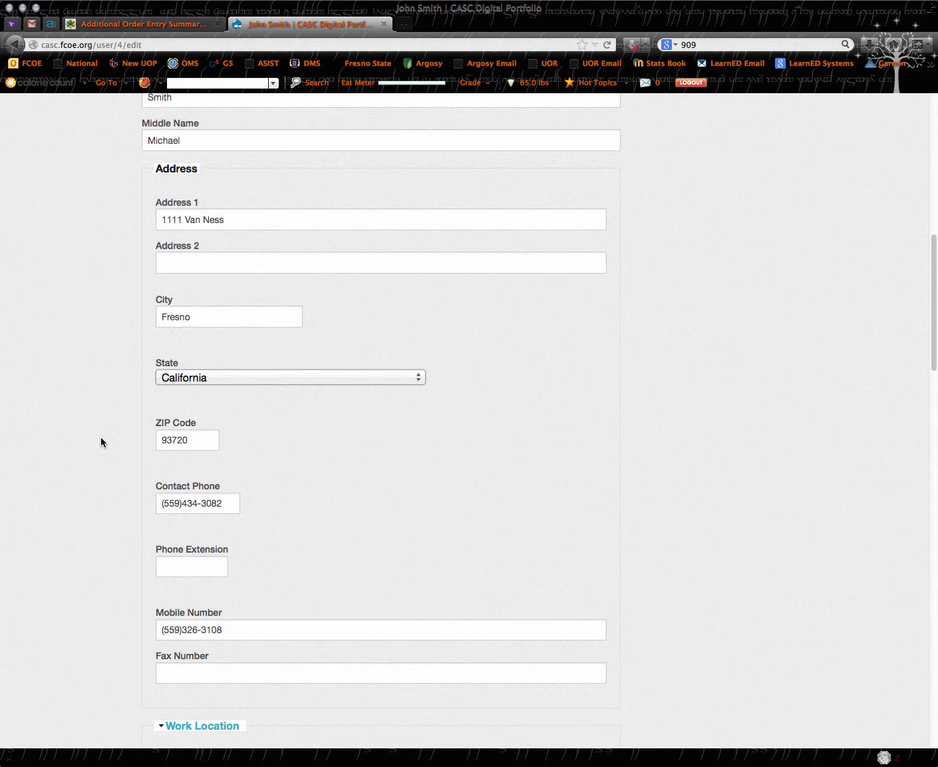
{"action": "scroll", "coordinate": [99, 439], "scroll_direction": "down", "scroll_amount": 8}
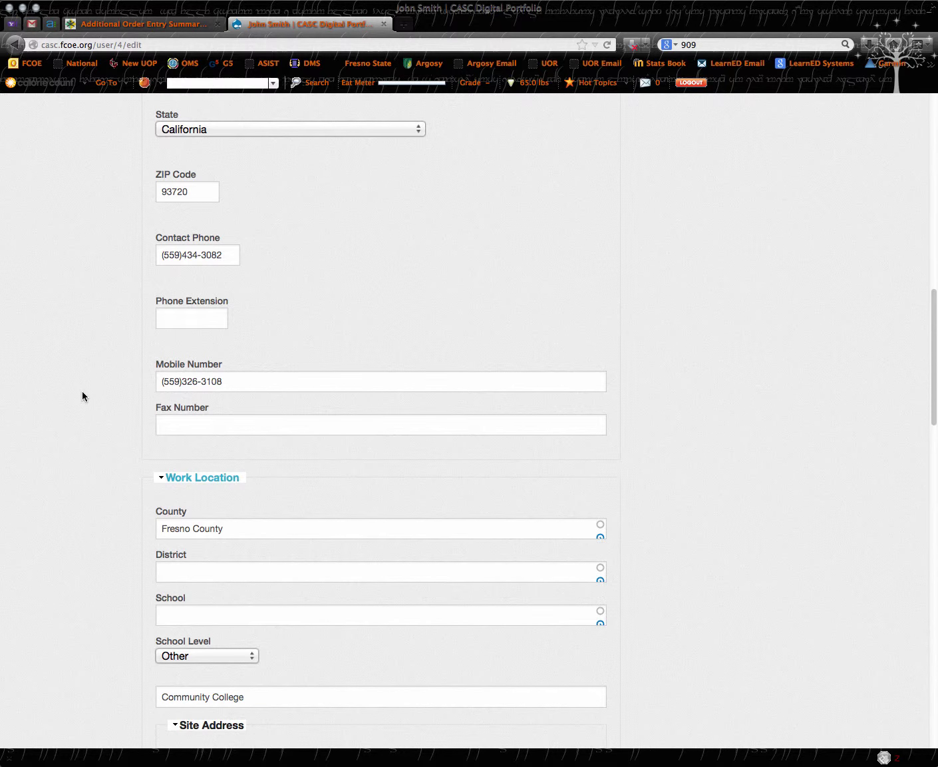
{"action": "scroll", "coordinate": [82, 390], "scroll_direction": "down", "scroll_amount": 8}
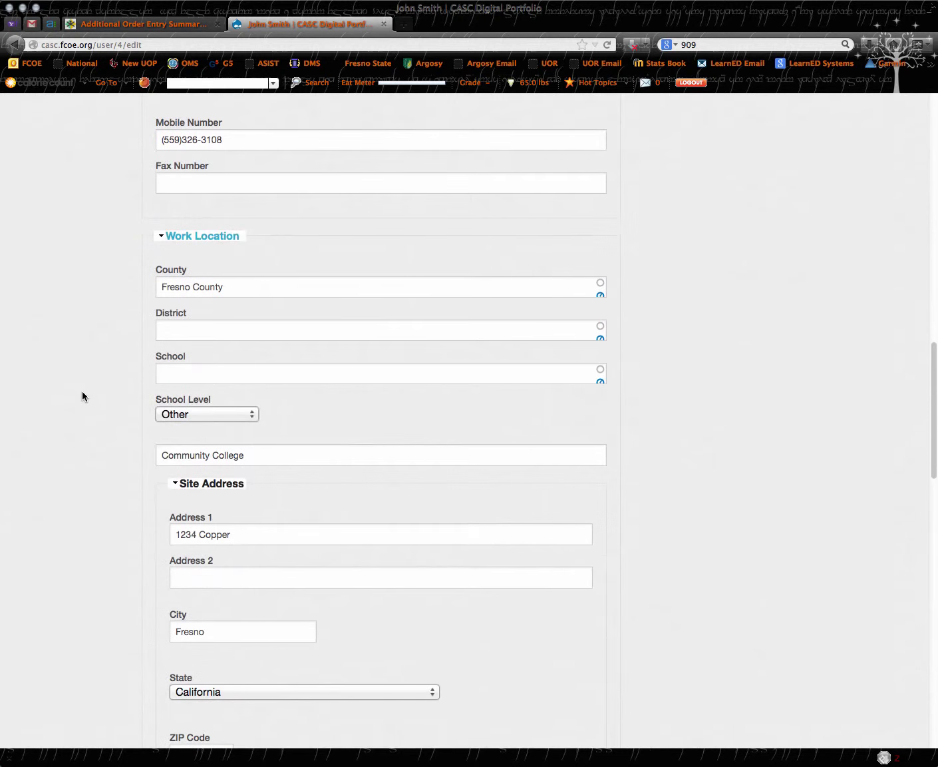
Set the work location District to 'Clovis Unified' from the Clovis suggestions.
{"action": "left_click", "coordinate": [185, 333]}
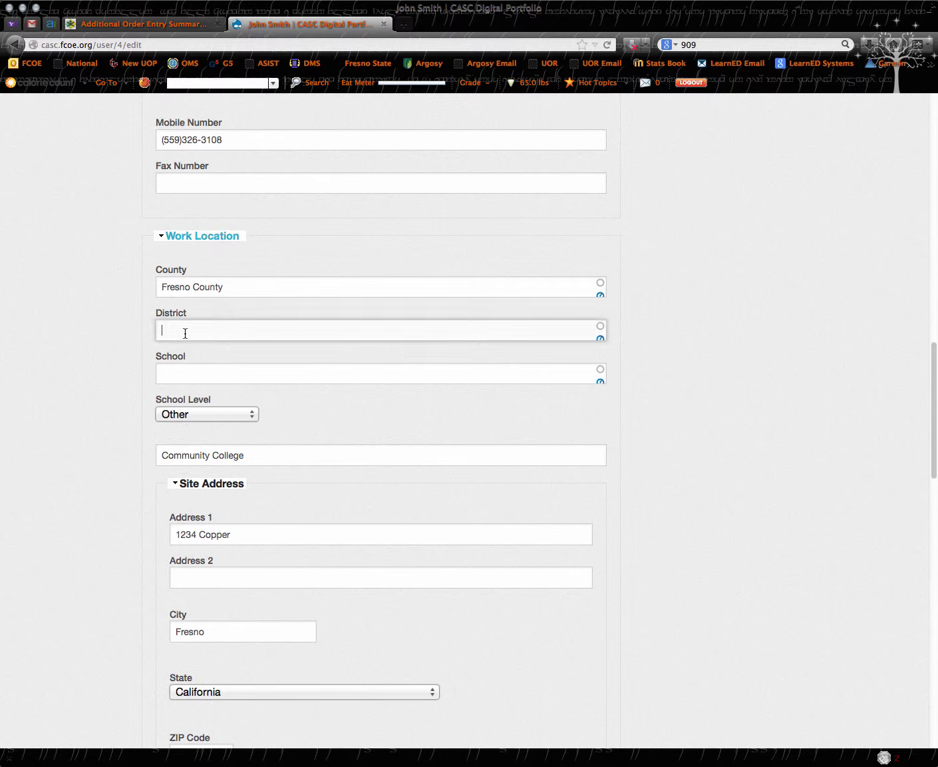
{"action": "type", "text": "Clovis"}
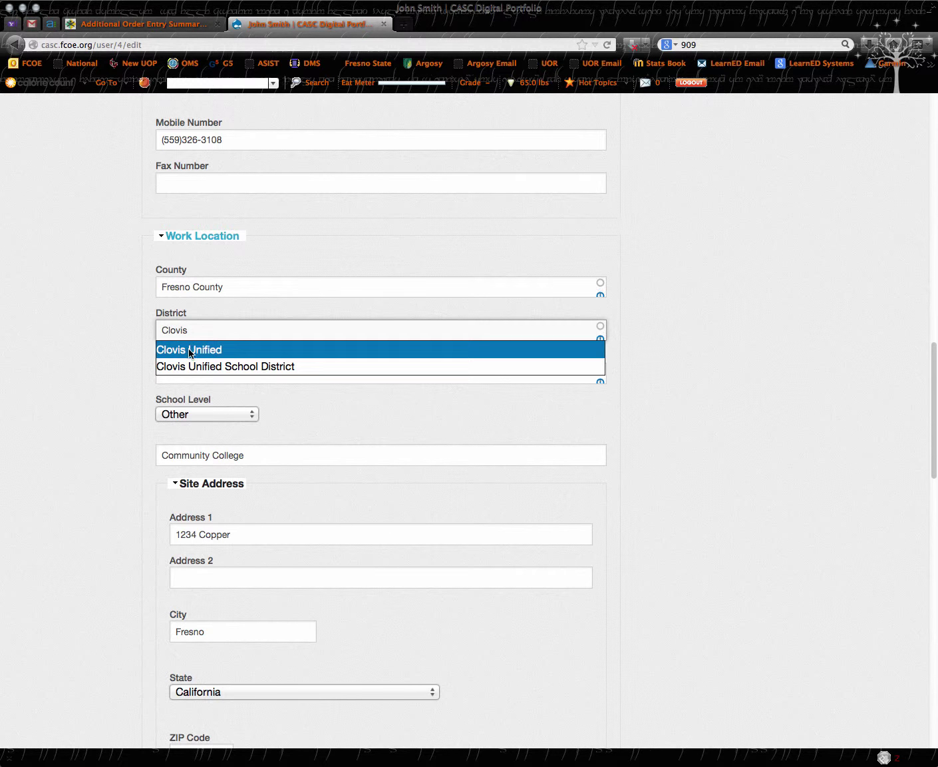
{"action": "left_click", "coordinate": [202, 367]}
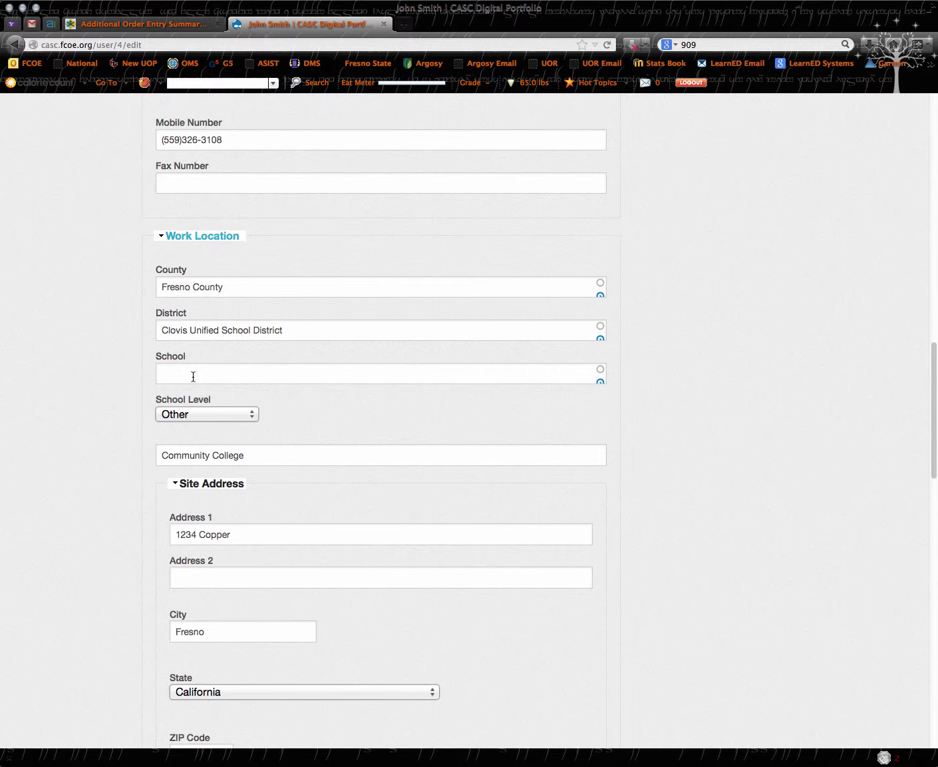
{"action": "left_click", "coordinate": [193, 377]}
{"action": "type", "text": "Bud"}
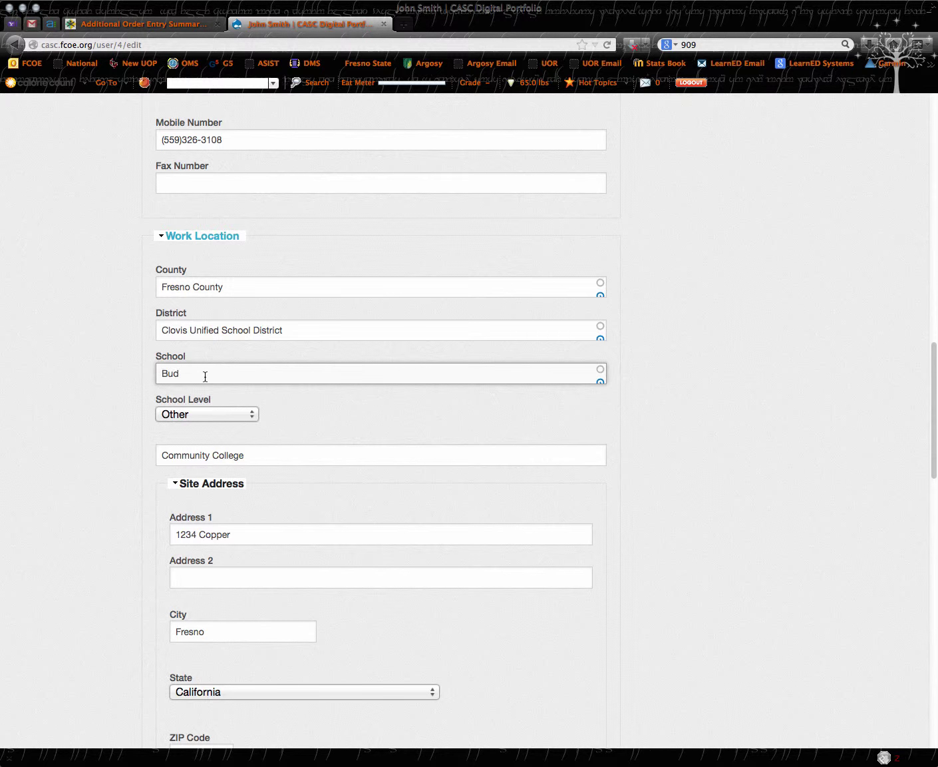
{"action": "left_click_drag", "start_coordinate": [289, 331], "coordinate": [218, 332]}
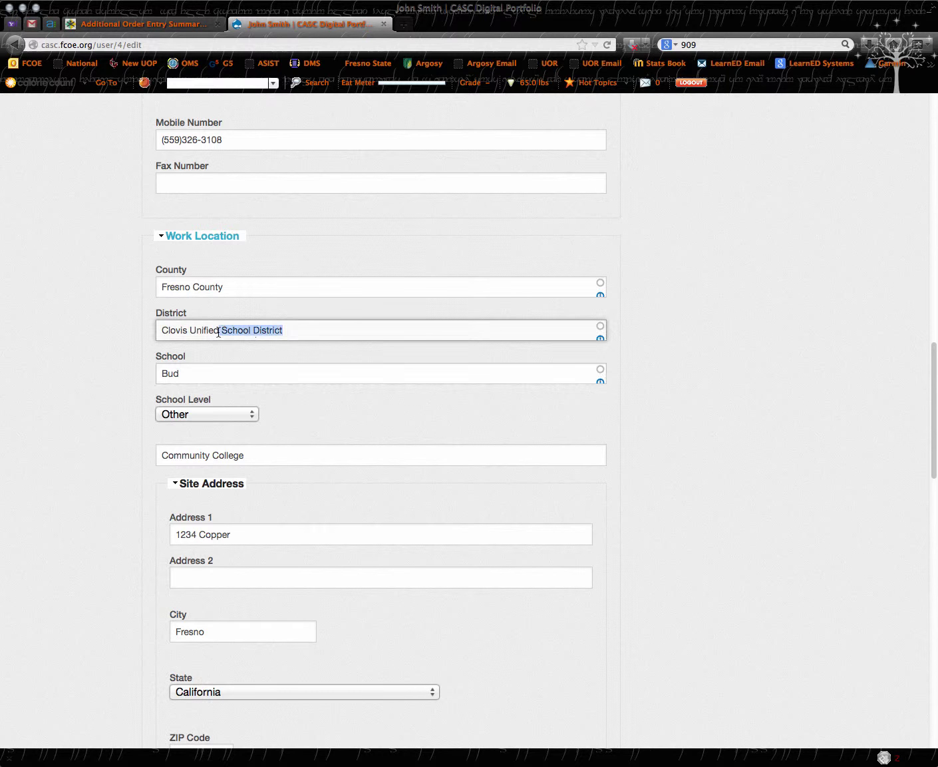
{"action": "key", "text": "BackSpace"}
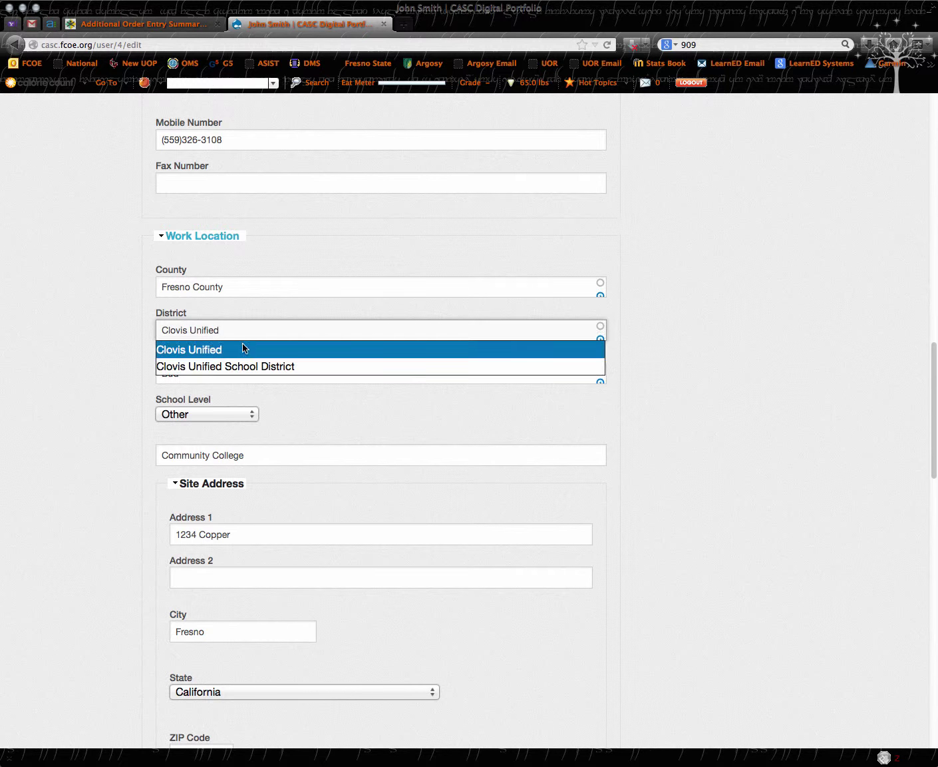
{"action": "left_click", "coordinate": [230, 350]}
Clear the 'Bud' text from School and keep School Level as Other.
{"action": "left_click", "coordinate": [204, 373]}
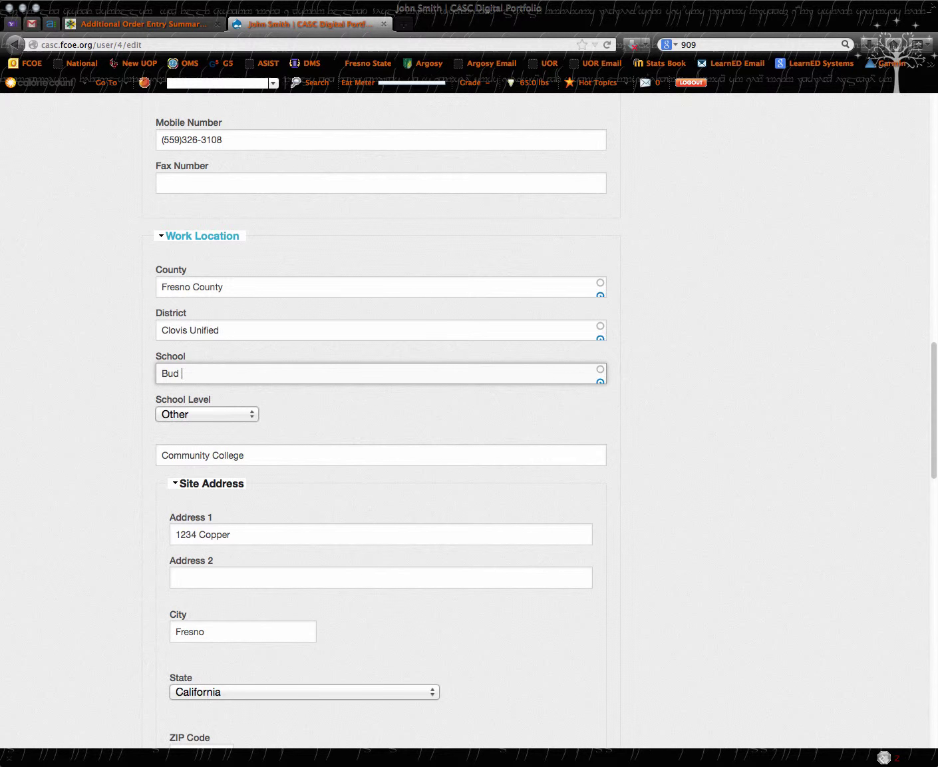
{"action": "left_click_drag", "start_coordinate": [190, 369], "coordinate": [132, 376]}
{"action": "key", "text": "BackSpace"}
{"action": "scroll", "coordinate": [102, 404], "scroll_direction": "down", "scroll_amount": 2}
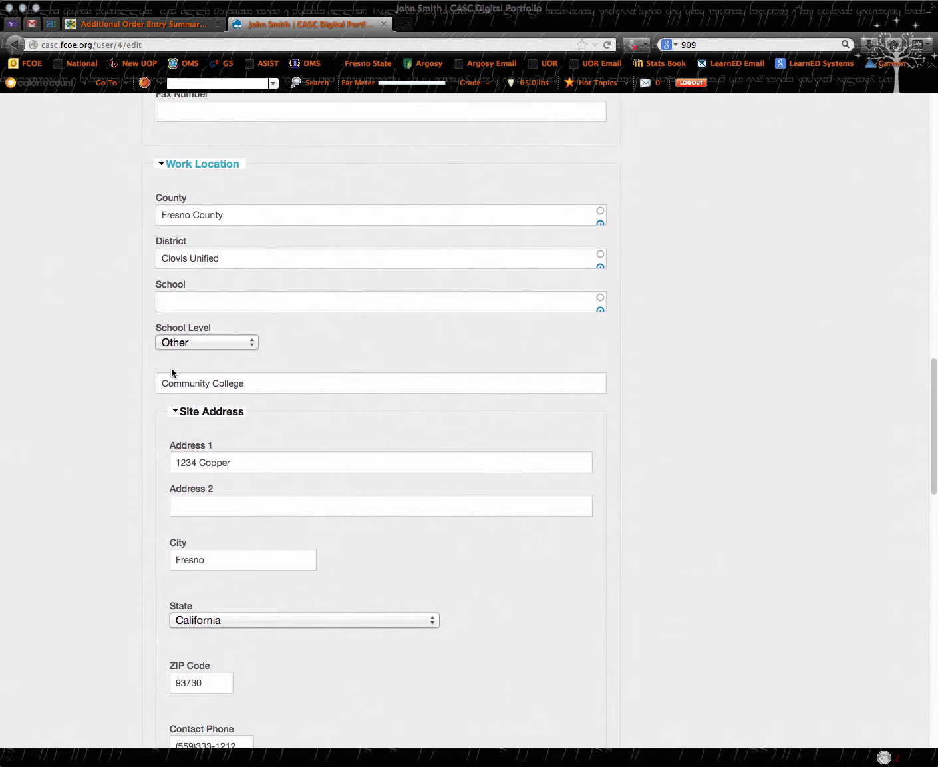
{"action": "left_click", "coordinate": [180, 344]}
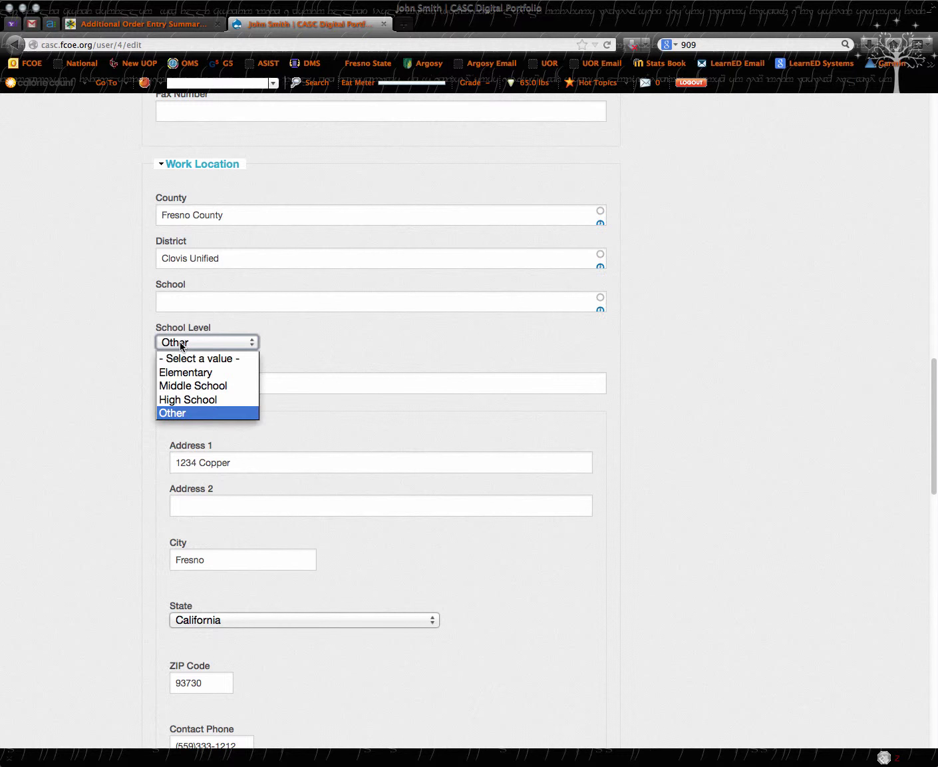
{"action": "left_click", "coordinate": [98, 415]}
Review the Documents section, then return to View mode with the full profile expanded.
{"action": "scroll", "coordinate": [97, 413], "scroll_direction": "down", "scroll_amount": 5}
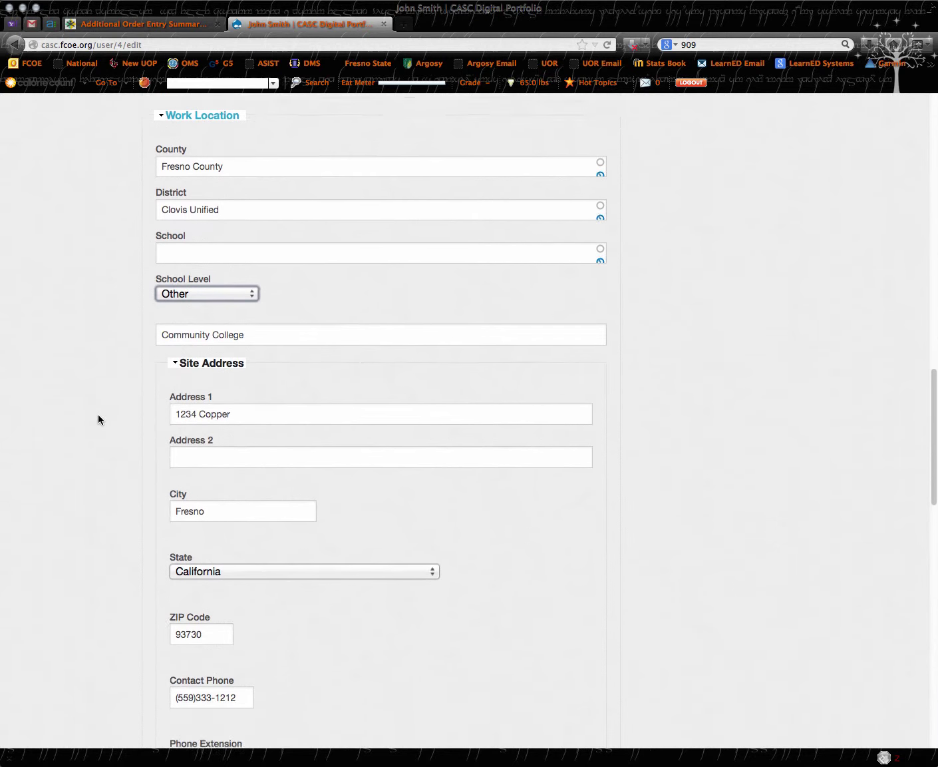
{"action": "scroll", "coordinate": [100, 494], "scroll_direction": "down", "scroll_amount": 10}
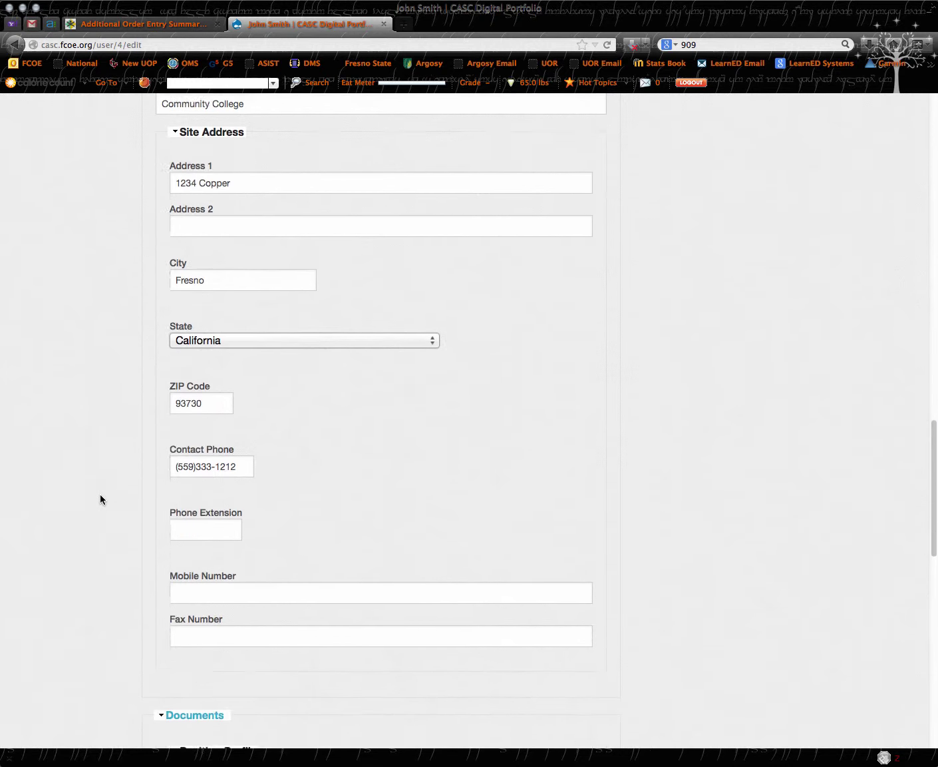
{"action": "scroll", "coordinate": [100, 496], "scroll_direction": "down", "scroll_amount": 3}
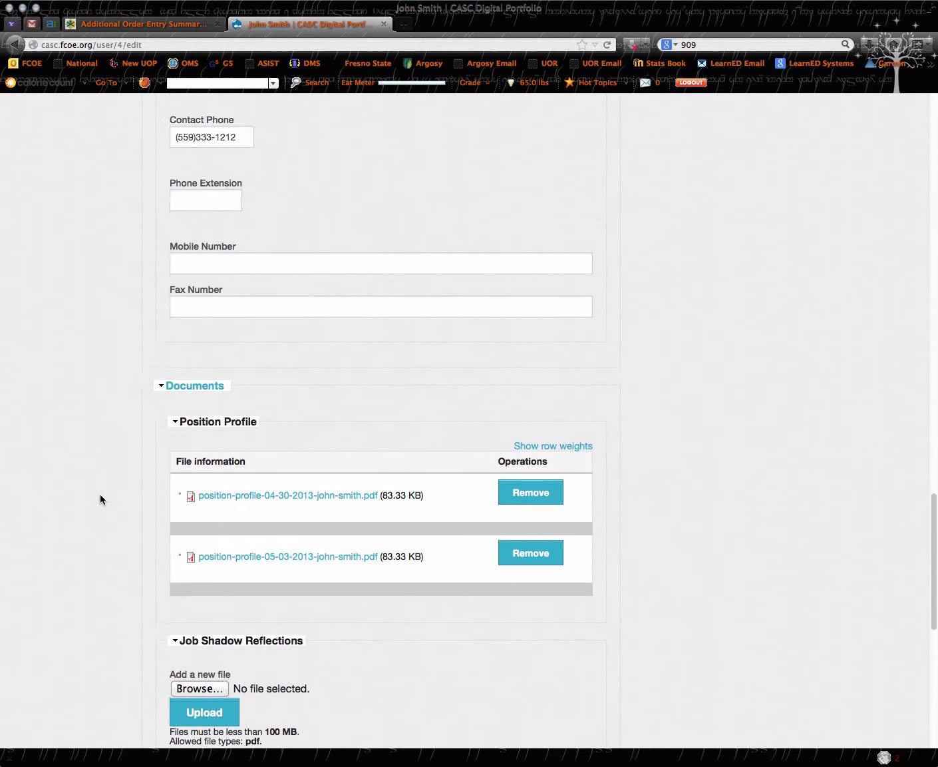
{"action": "scroll", "coordinate": [100, 498], "scroll_direction": "down", "scroll_amount": 3}
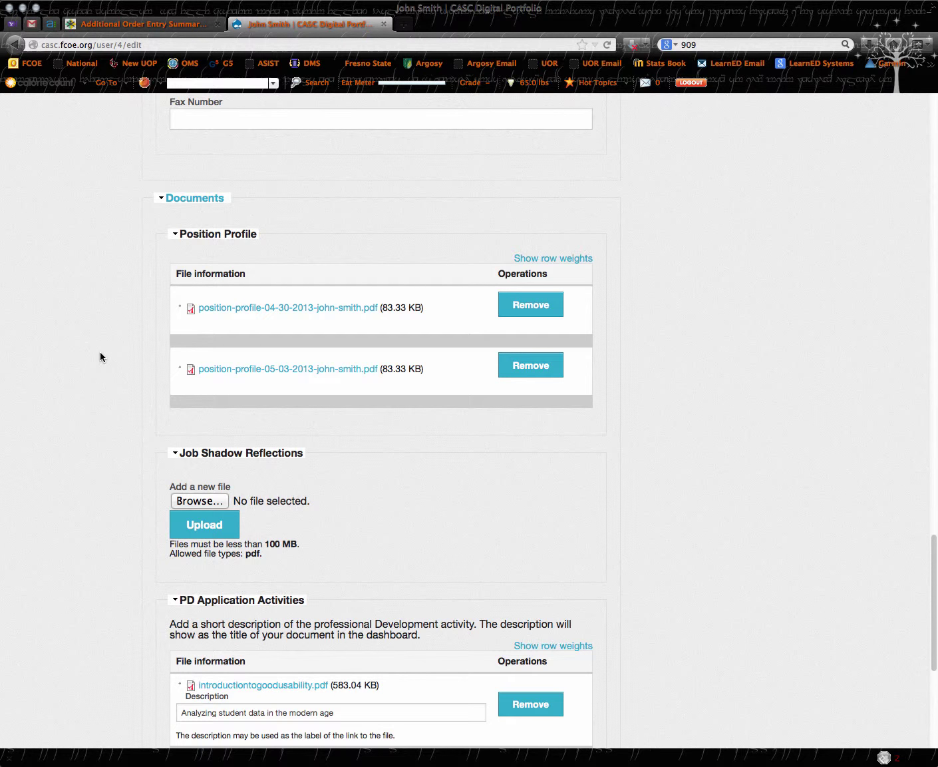
{"action": "scroll", "coordinate": [100, 351], "scroll_direction": "down", "scroll_amount": 6}
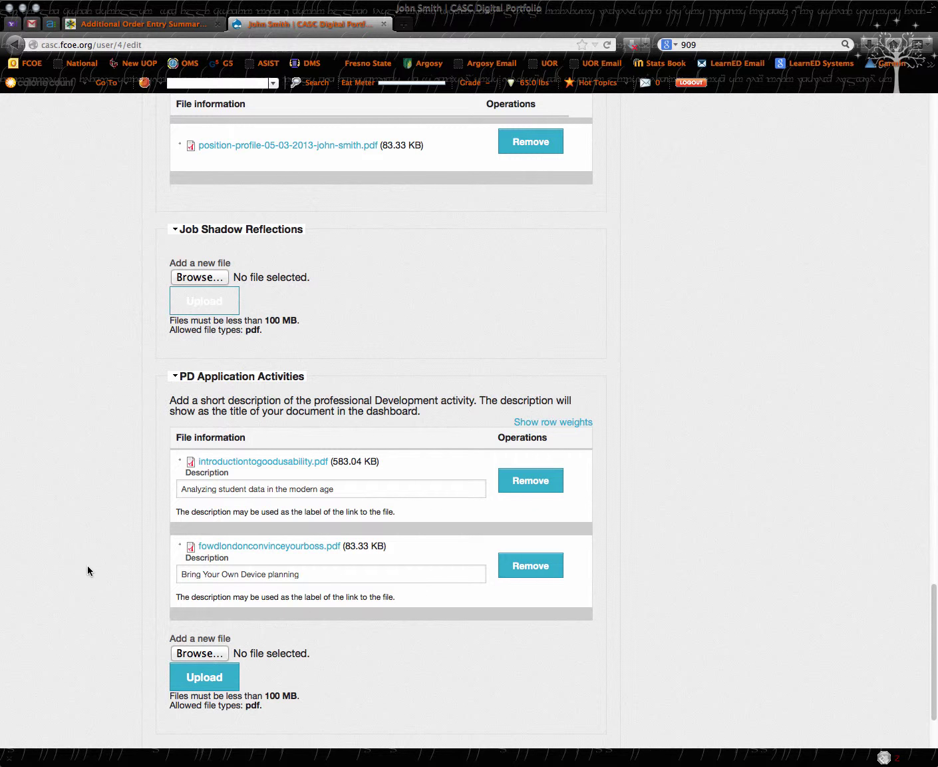
{"action": "scroll", "coordinate": [87, 570], "scroll_direction": "up", "scroll_amount": 20}
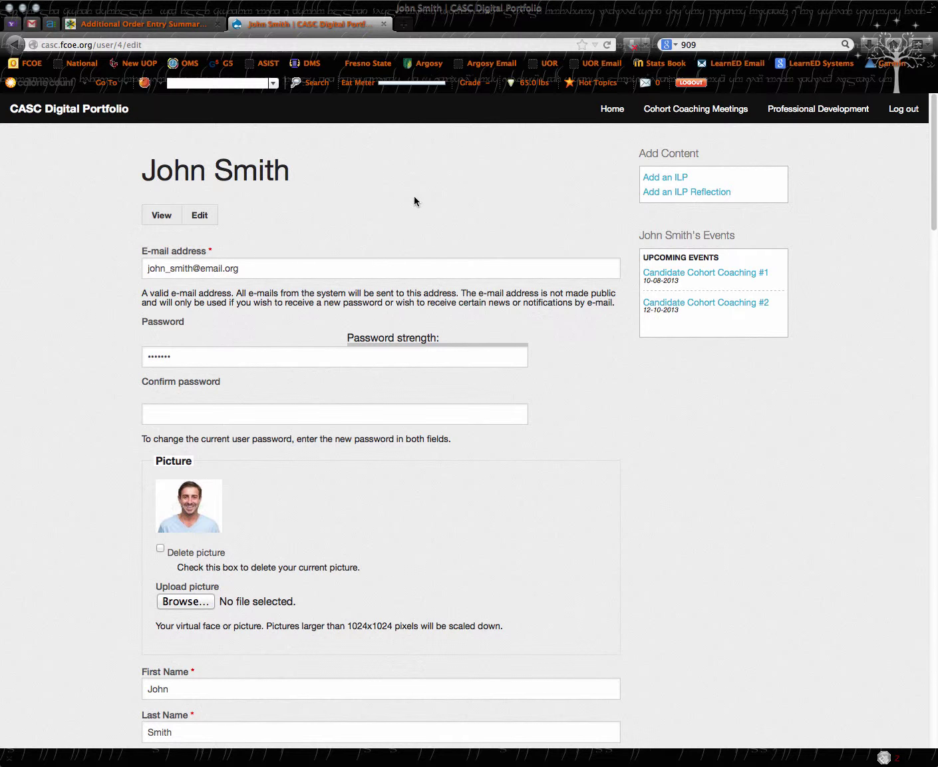
{"action": "left_click", "coordinate": [160, 215]}
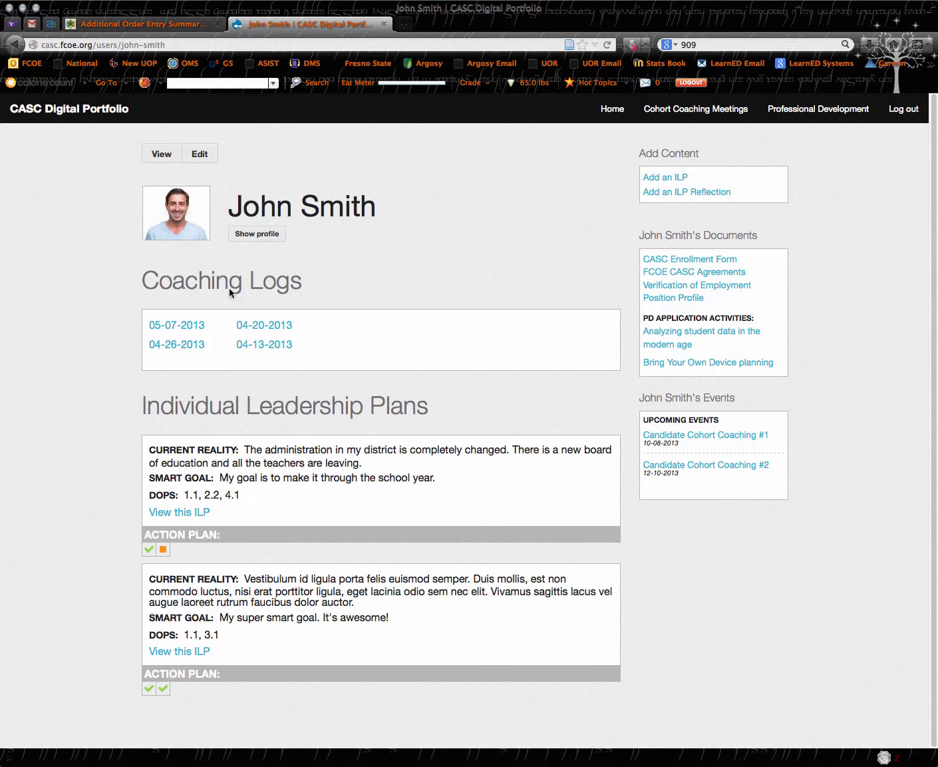
{"action": "left_click", "coordinate": [252, 234]}
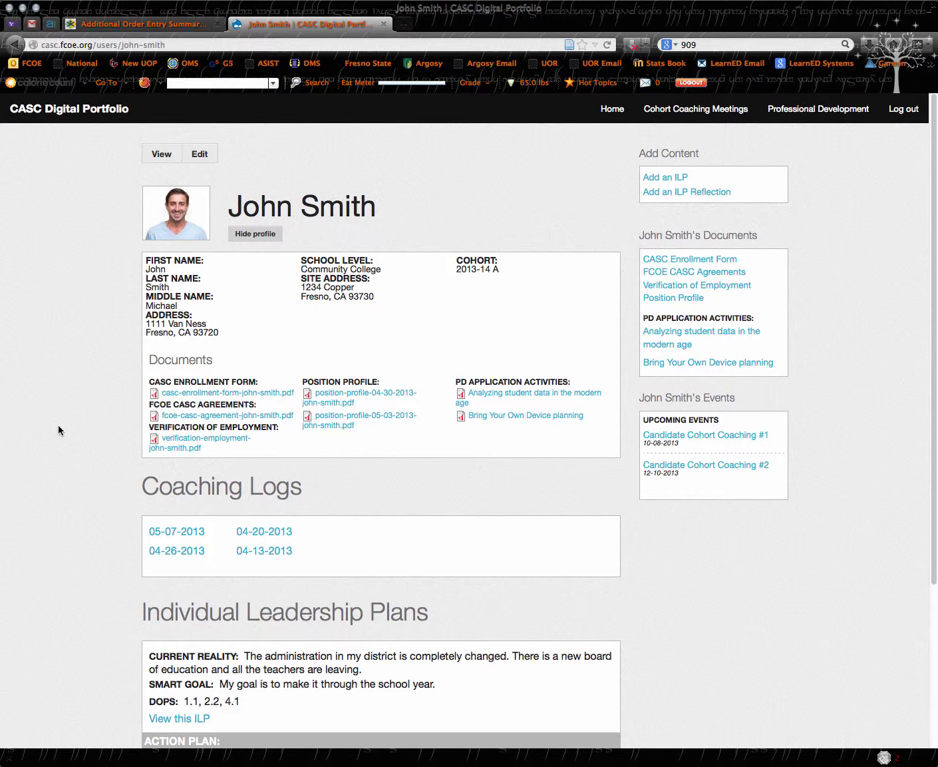